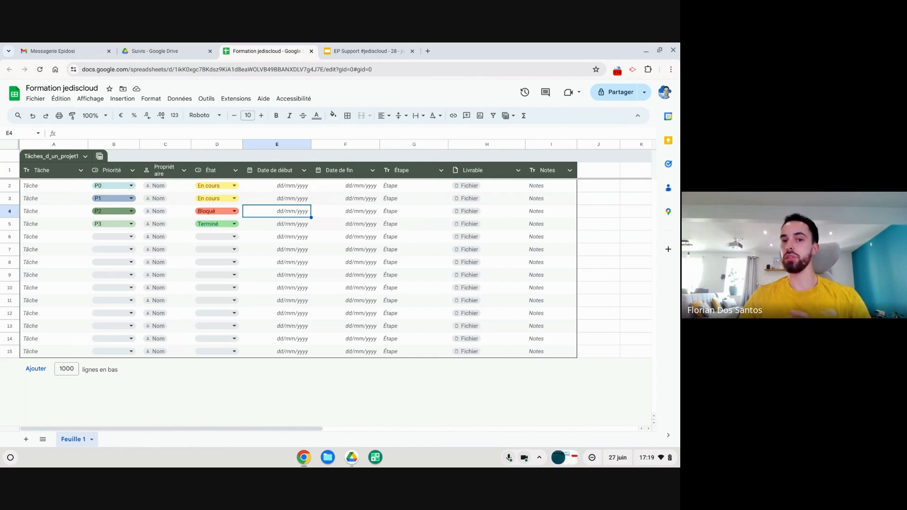
Add a conditional notification rule and name it "Notif pour prévenir le propriétaire"
left_click(212, 104)
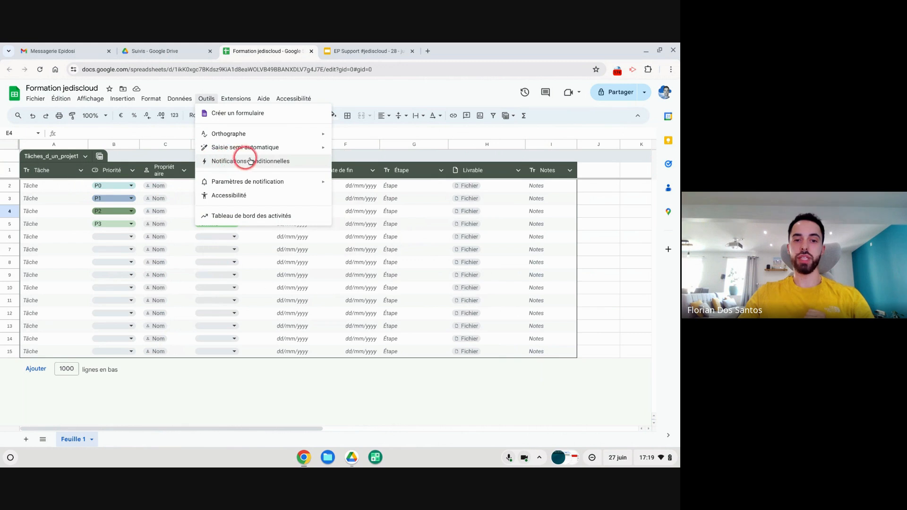
left_click(239, 162)
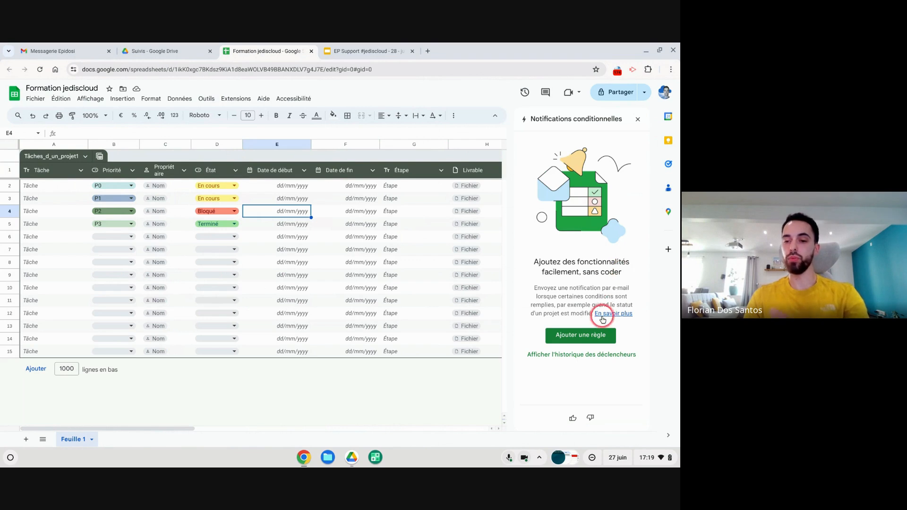
left_click(585, 335)
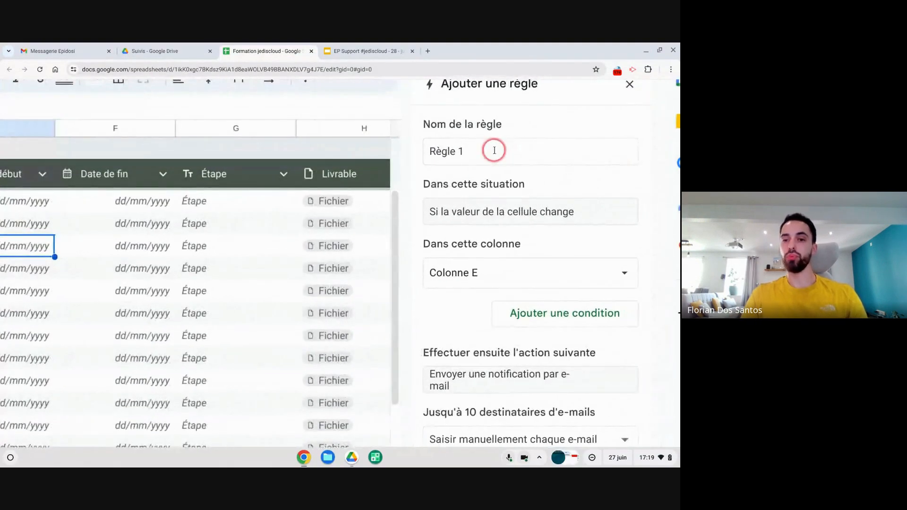
double_click(494, 150)
left_click(495, 150)
type("No")
key("BackSpace")
key("BackSpace")
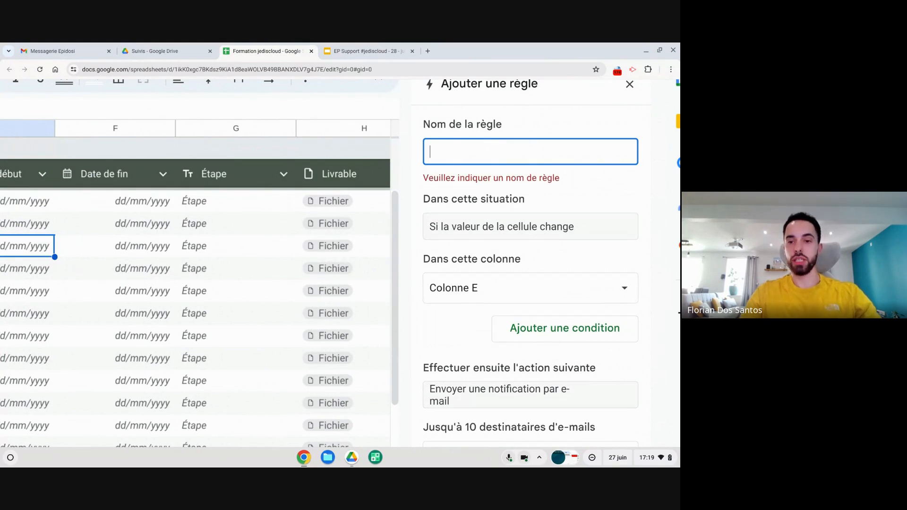
scroll(515, 138, "down", 3)
left_click(507, 143)
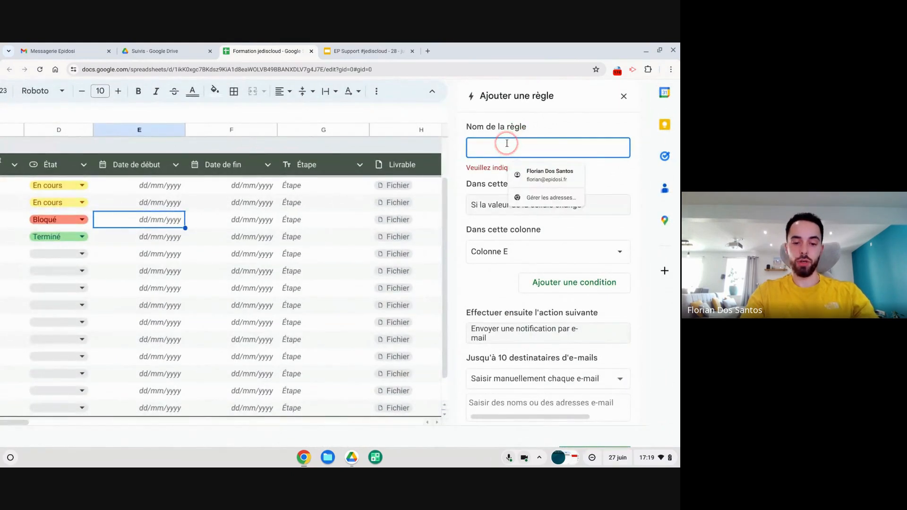
type("Notif pour prévenir le propriétaire")
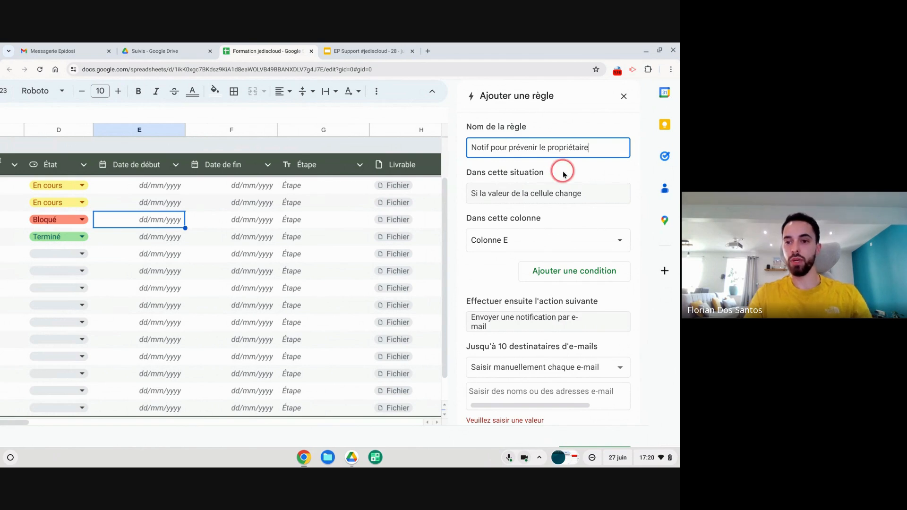
Set the column whose cell value changes trigger the rule to Colonne C
scroll(565, 173, "down", 3)
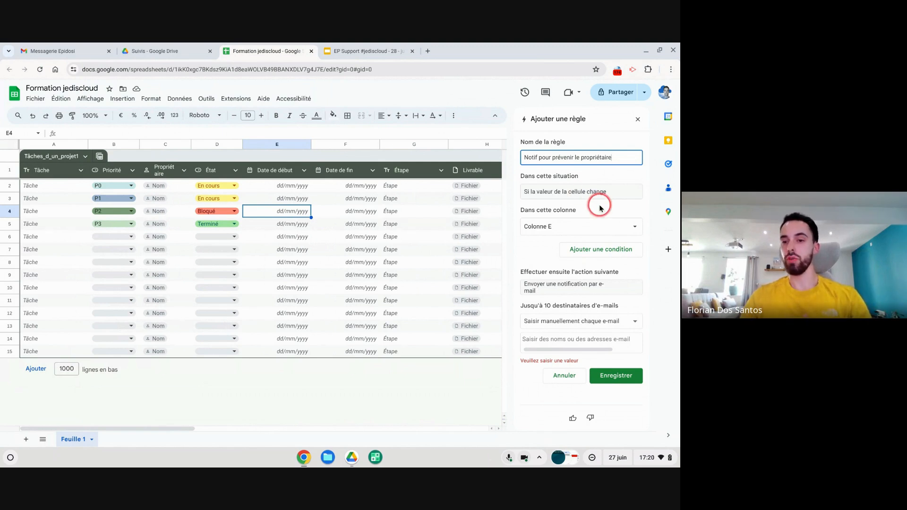
scroll(600, 208, "up", 3)
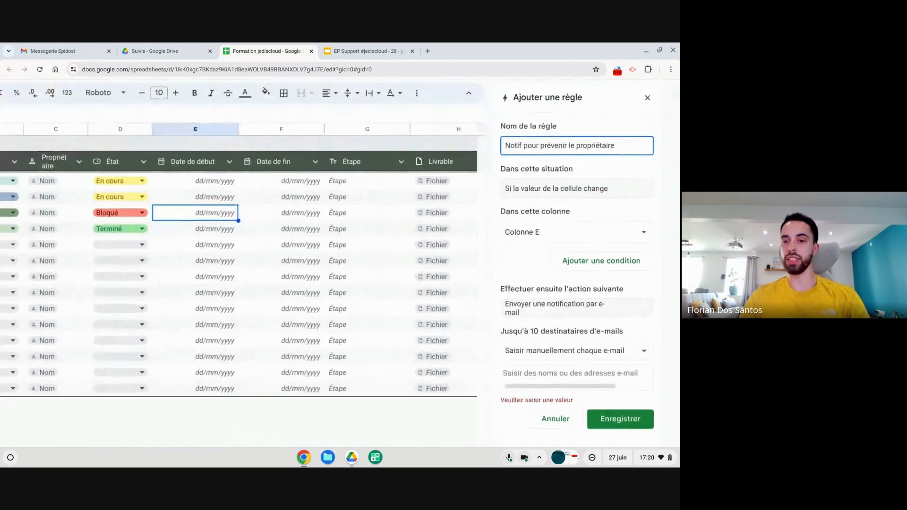
scroll(599, 208, "right", 1)
scroll(602, 207, "up", 2)
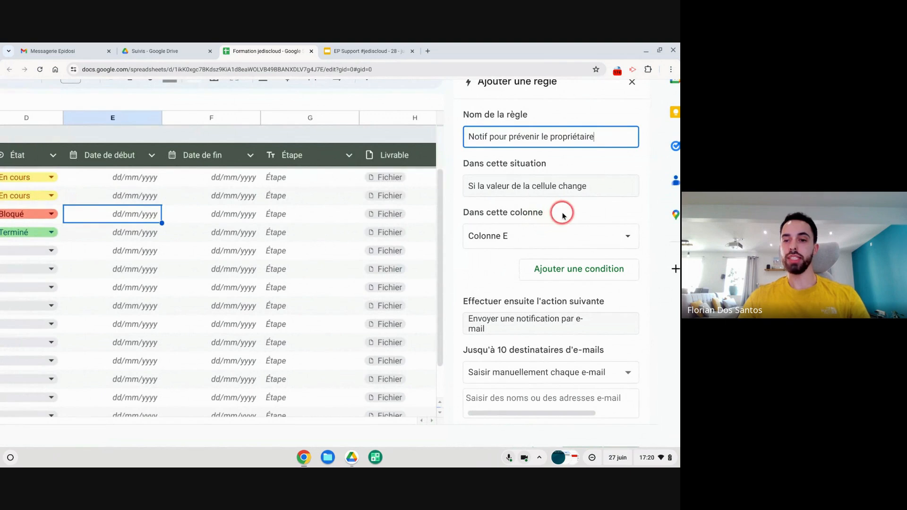
scroll(559, 215, "down", 5)
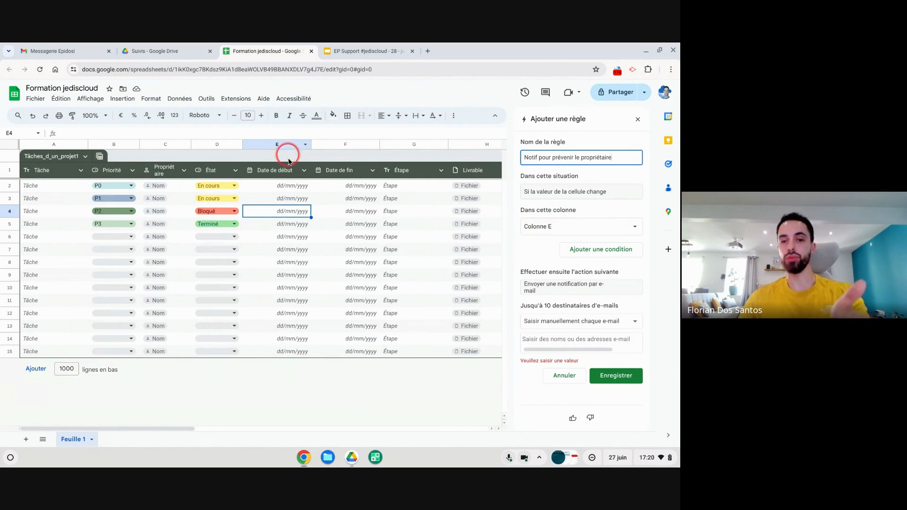
left_click(556, 224)
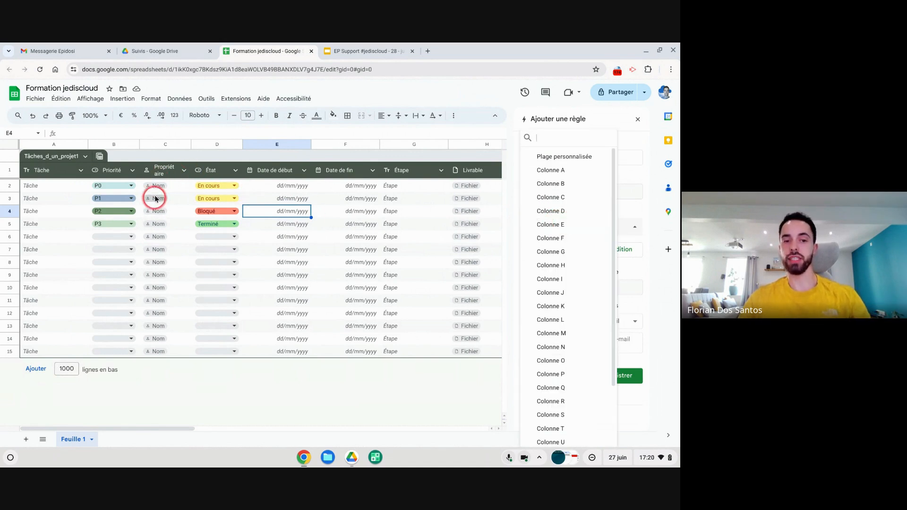
left_click(556, 204)
left_click(538, 253)
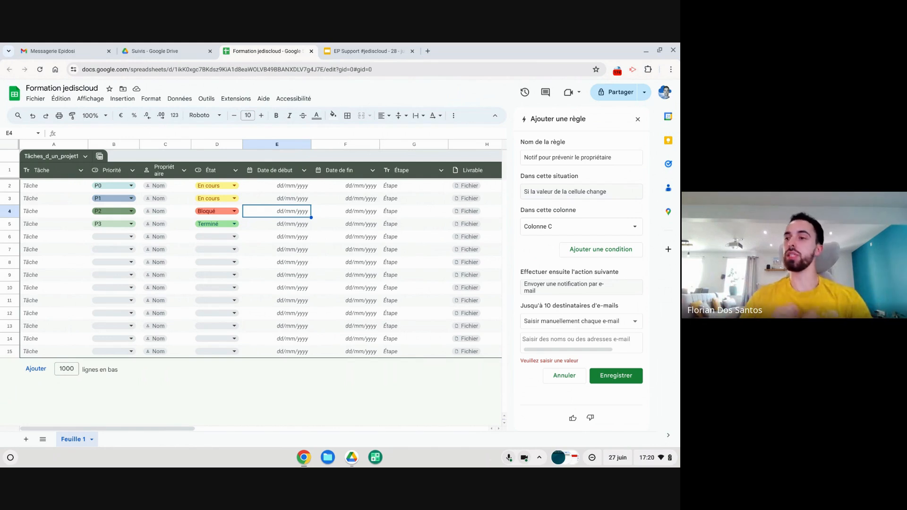
Review the condition types offered for an additional rule condition and remove that condition
left_click(597, 250)
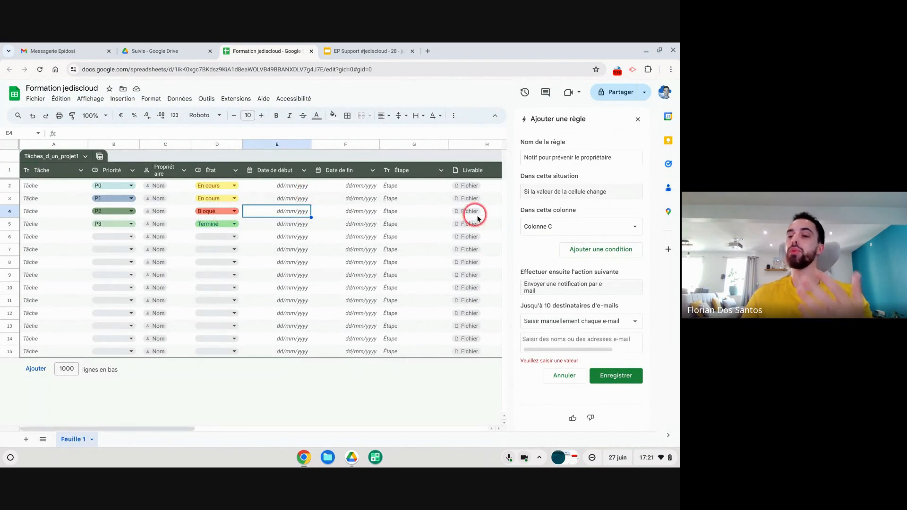
left_click(586, 249)
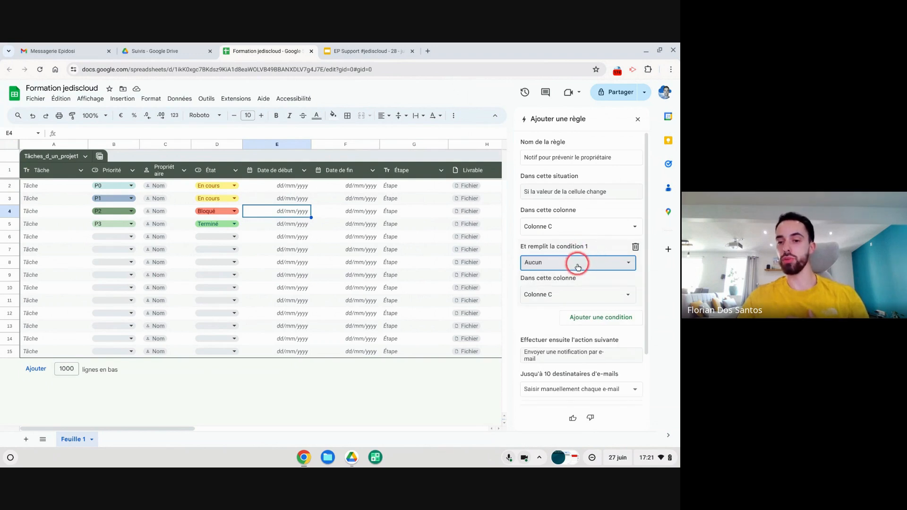
left_click(578, 264)
scroll(572, 320, "down", 2)
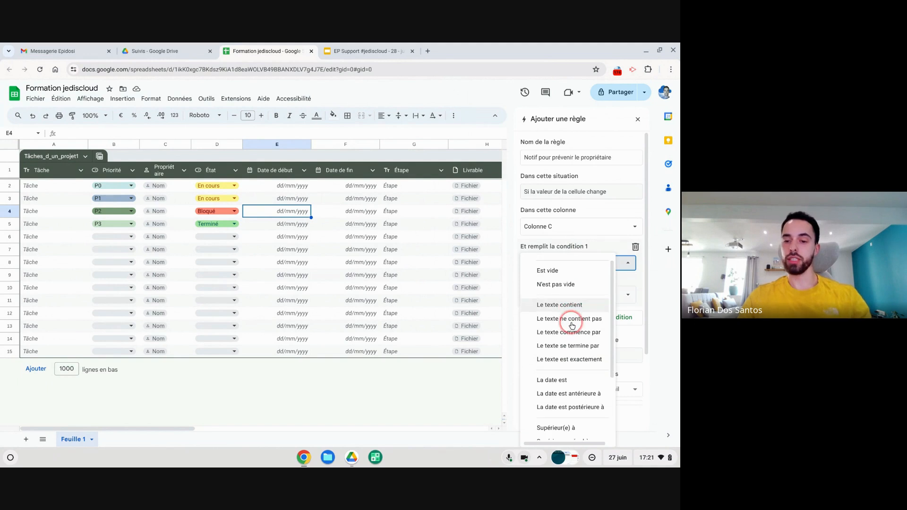
scroll(569, 351, "down", 1)
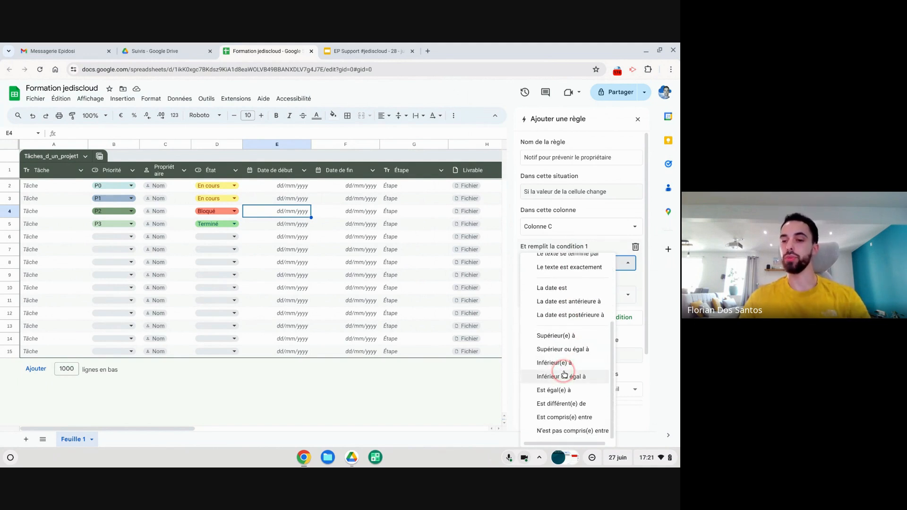
left_click(610, 248)
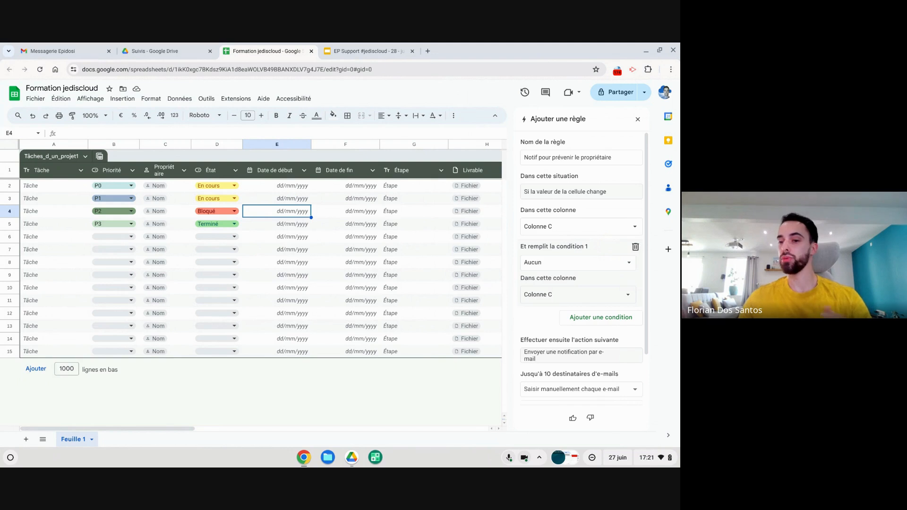
left_click(634, 248)
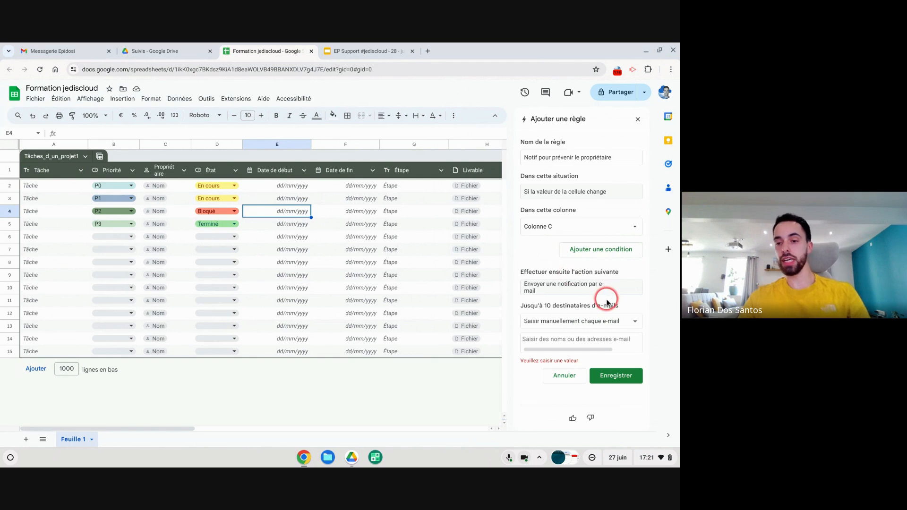
Set the rule's e-mail recipients to come from a column containing e-mail addresses instead of manual entry
scroll(607, 301, "up", 5)
scroll(607, 303, "right", 1)
scroll(607, 303, "down", 1)
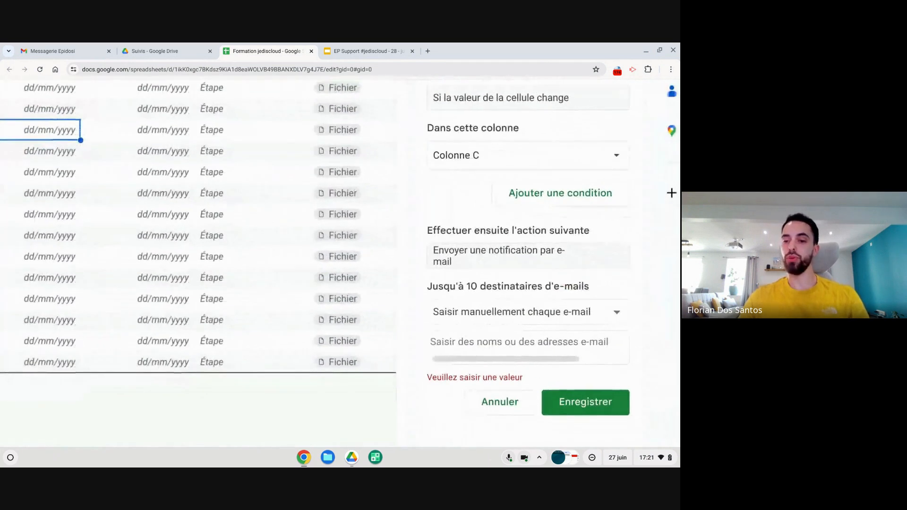
left_click(491, 347)
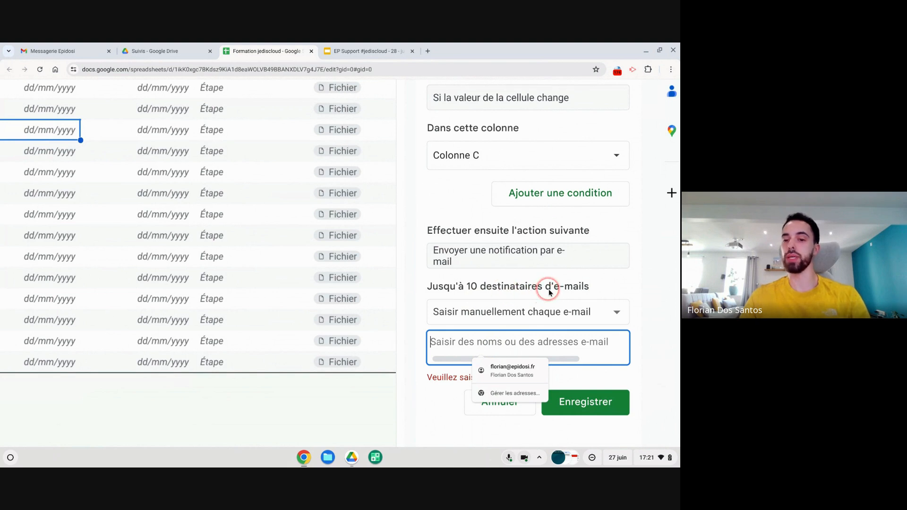
scroll(549, 293, "down", 4)
left_click(560, 303)
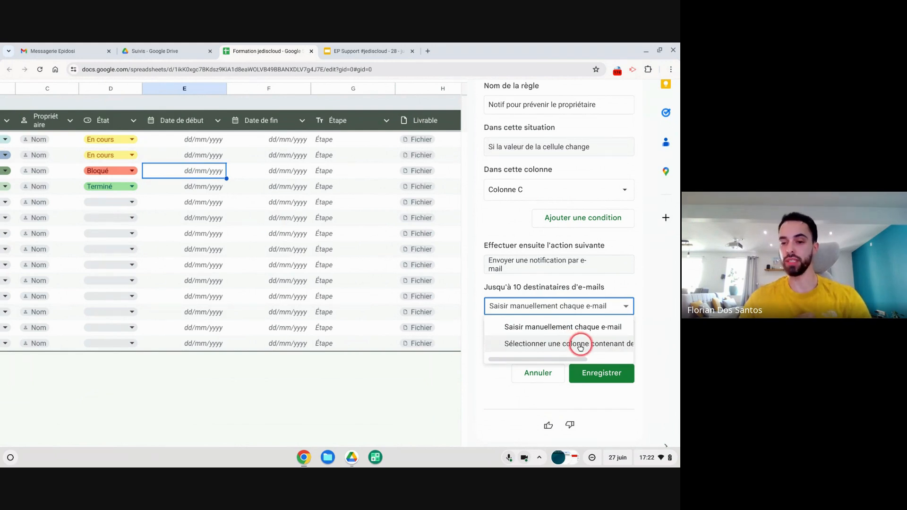
left_click(579, 346)
scroll(580, 347, "down", 3)
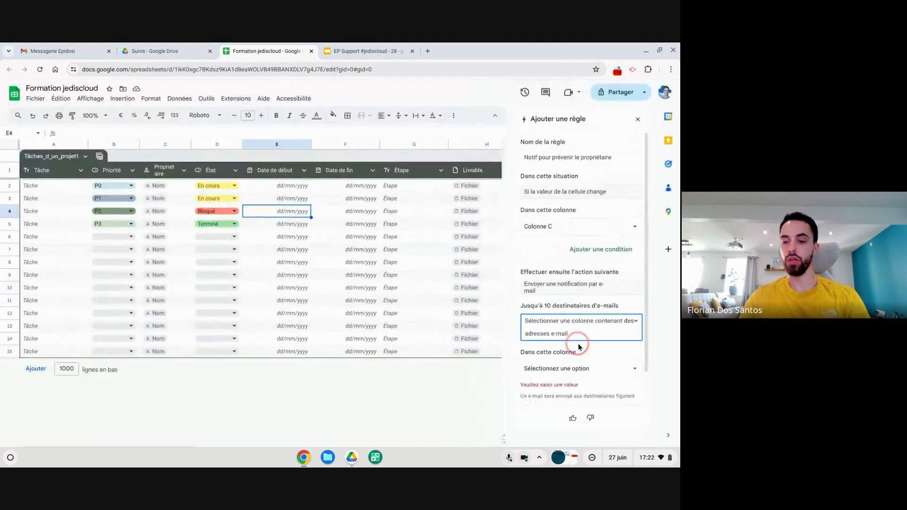
Choose Colonne C as the recipients' e-mail column and save the rule
left_click(586, 368)
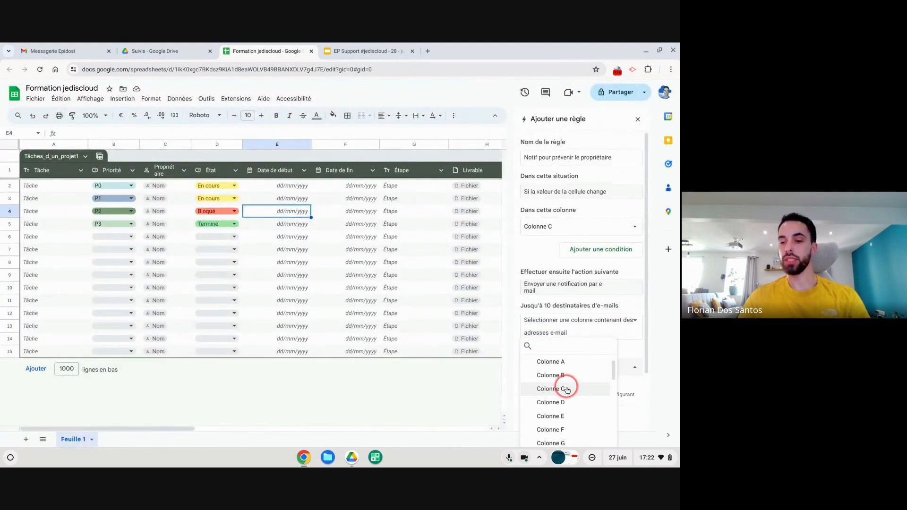
scroll(573, 385, "down", 1)
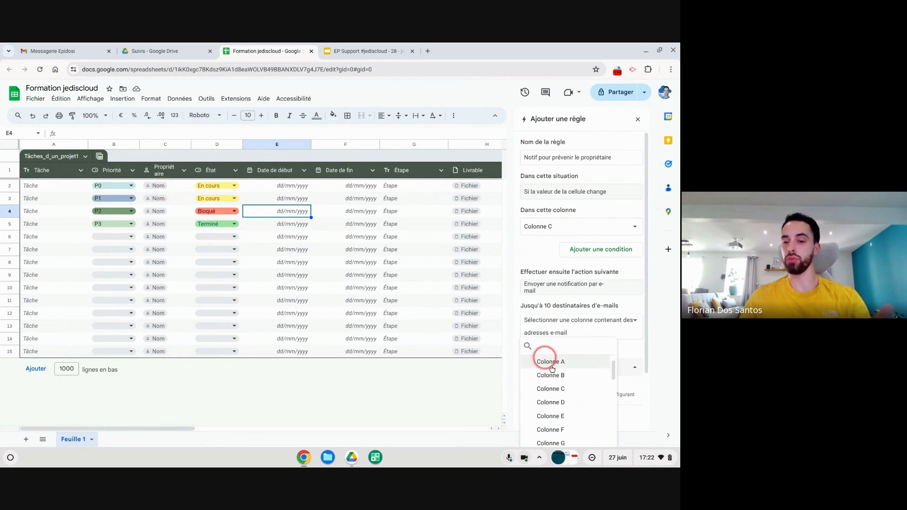
left_click(560, 387)
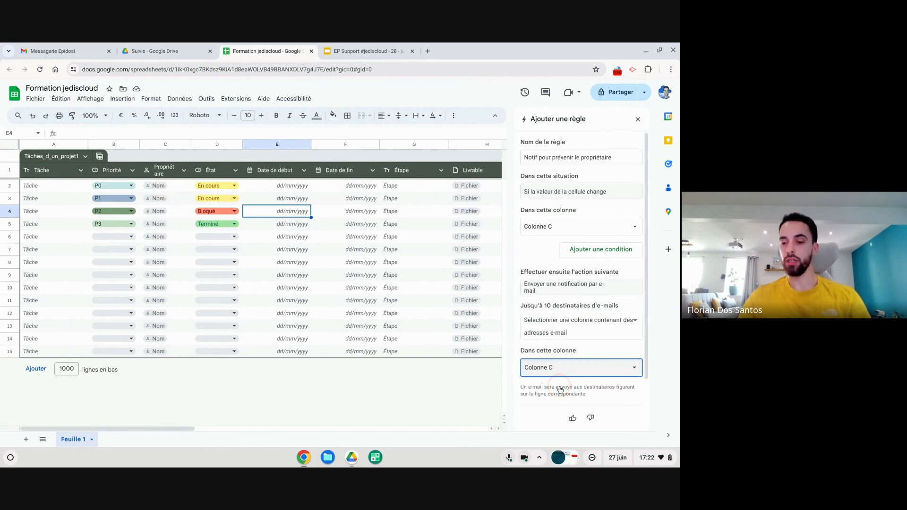
scroll(561, 390, "down", 1)
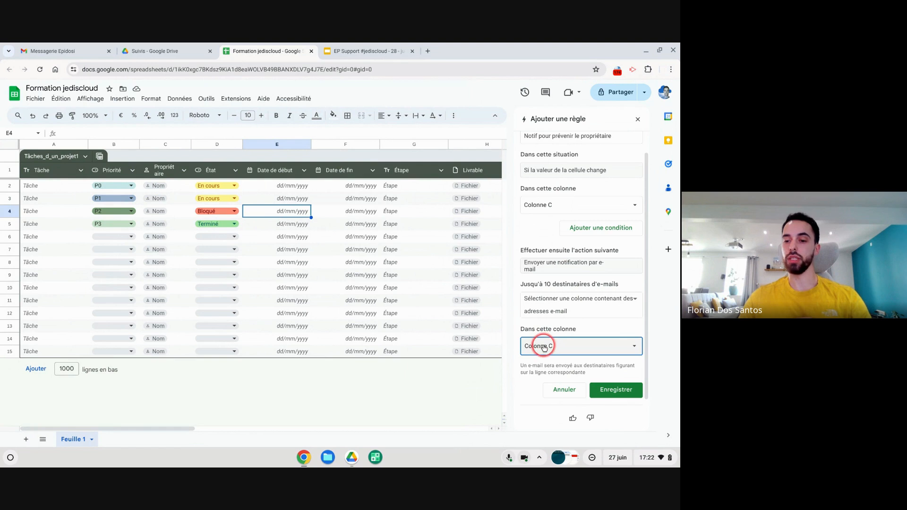
left_click(608, 391)
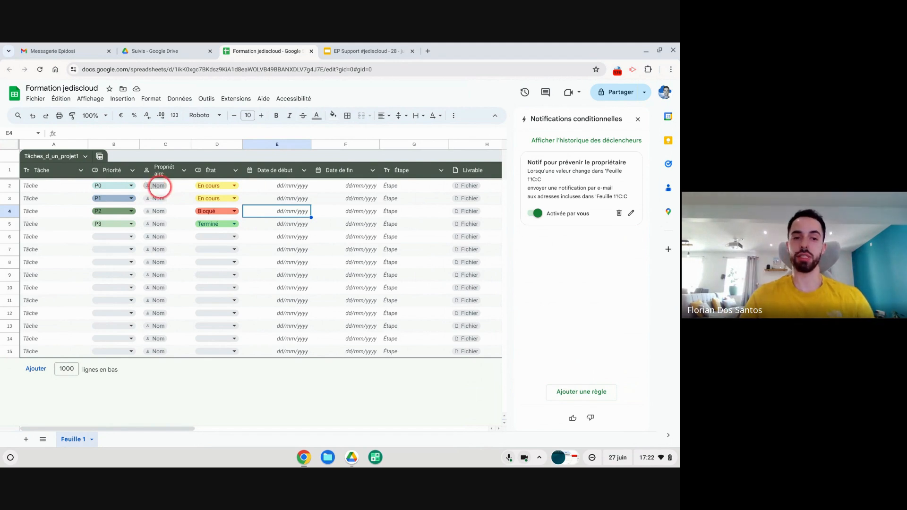
Assign the suggested person as owner of the P0 and P1 tasks in cells C2 and C3
left_click(160, 186)
left_click(188, 200)
left_click(189, 203)
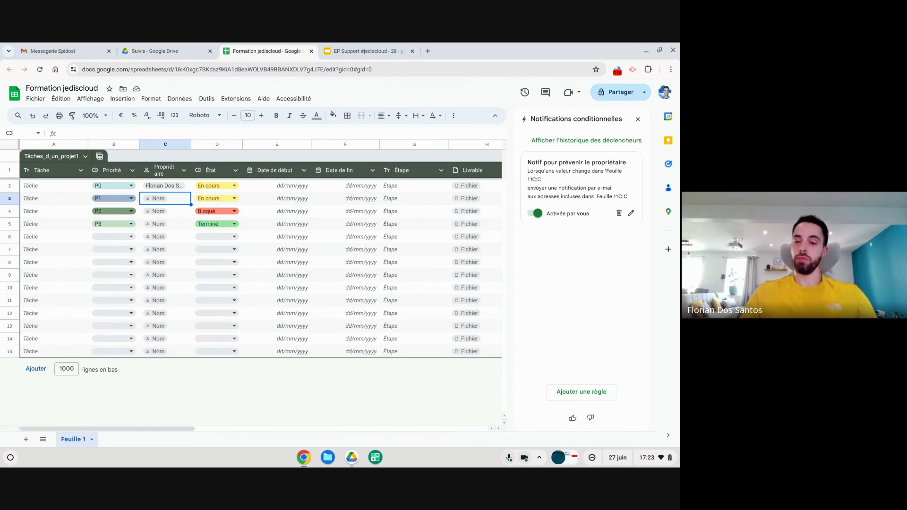
left_click(163, 198)
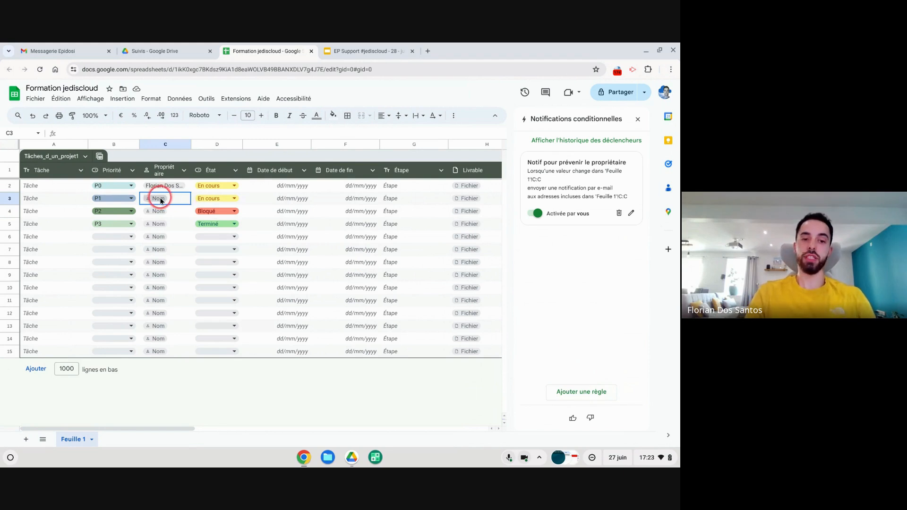
left_click(177, 214)
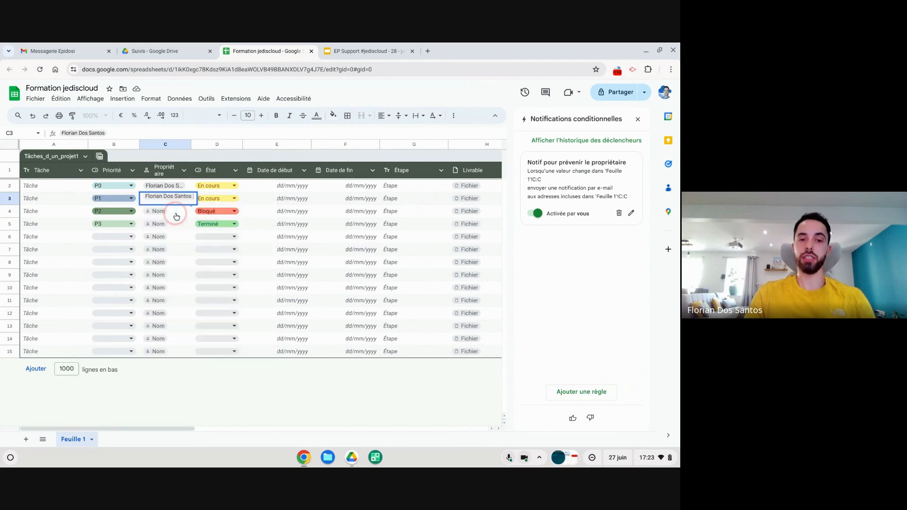
left_click(181, 215)
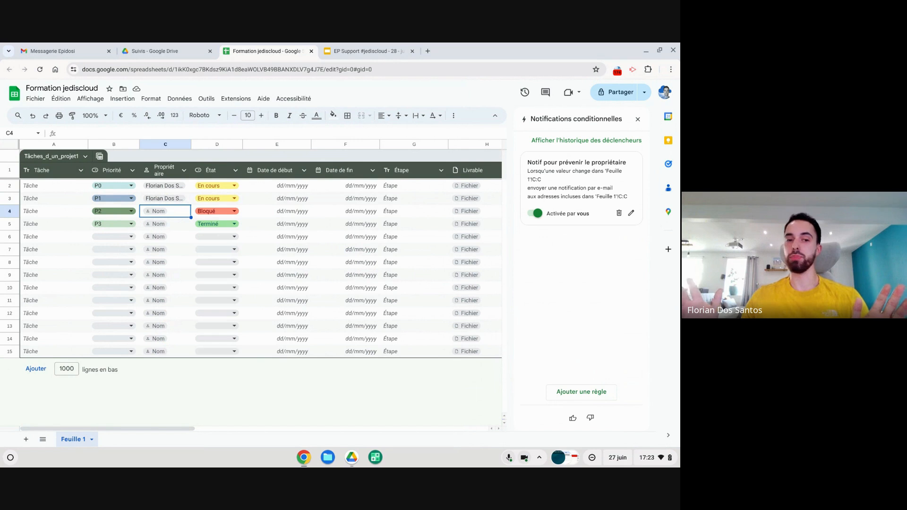
Switch to the Gmail mailbox and search the messages for "importantes"
left_click(78, 58)
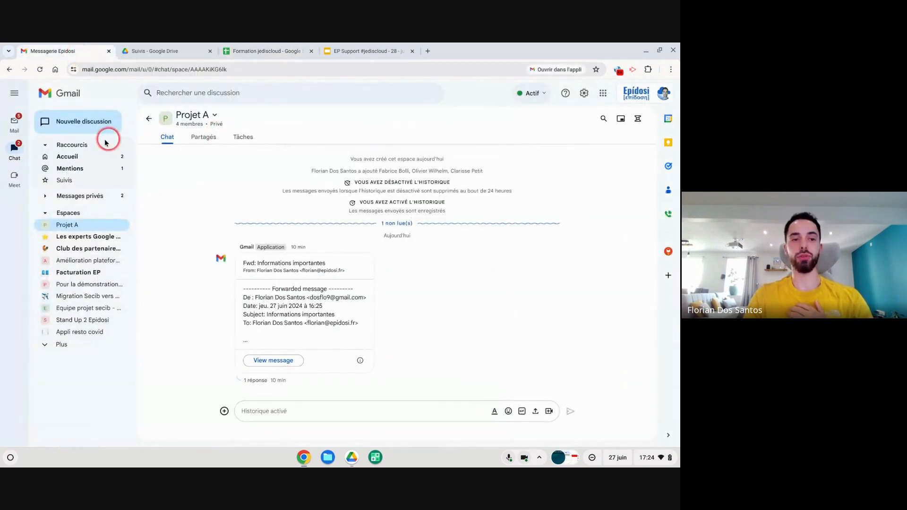
left_click(10, 122)
left_click(211, 93)
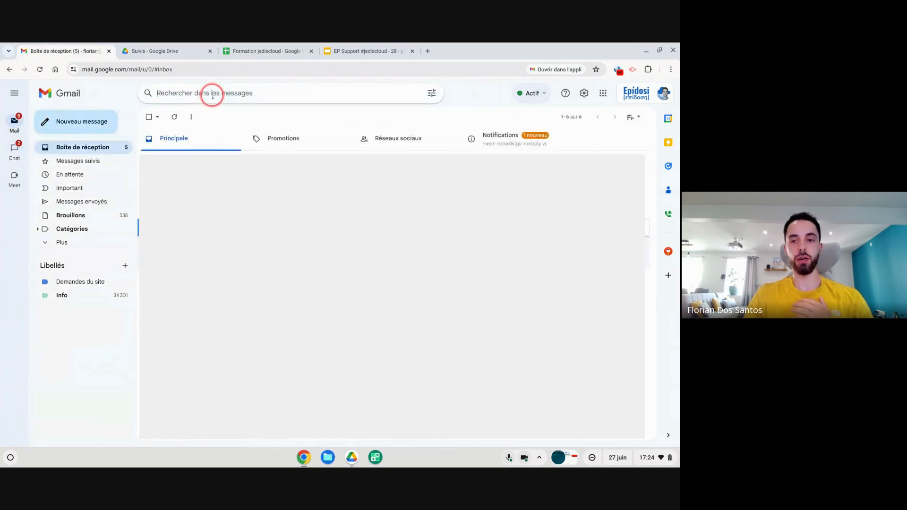
type("importantes")
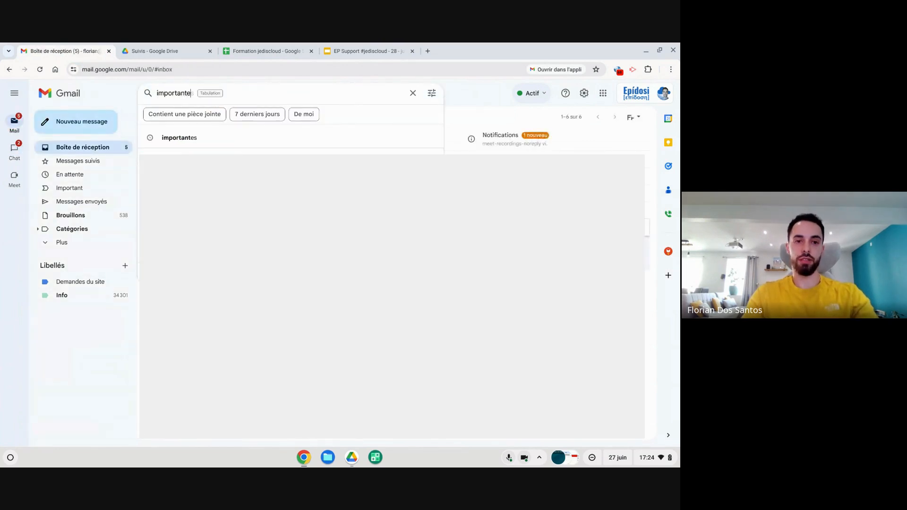
key("Return")
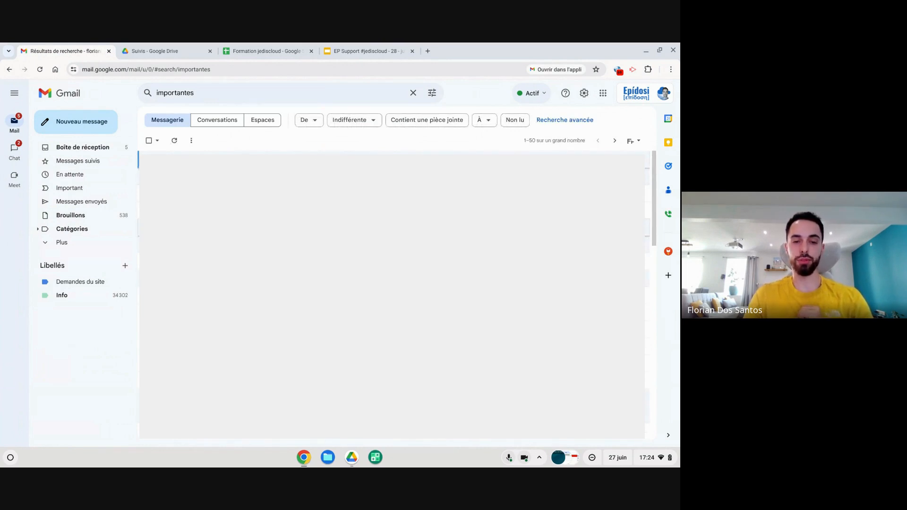
Open the message "Valeurs importantes modifiées dans Test protection cellules" and examine its subject, the modified cell and its before and after values
left_click(330, 229)
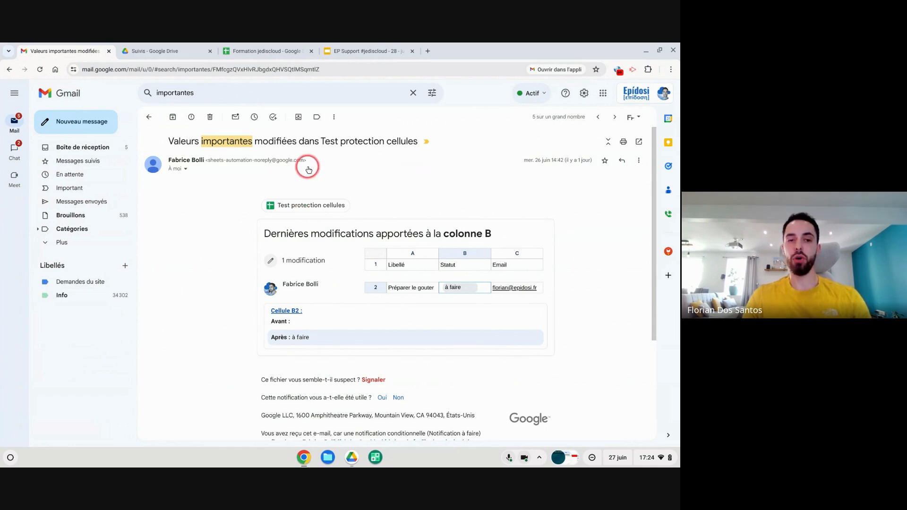
left_click_drag(173, 141, 322, 141)
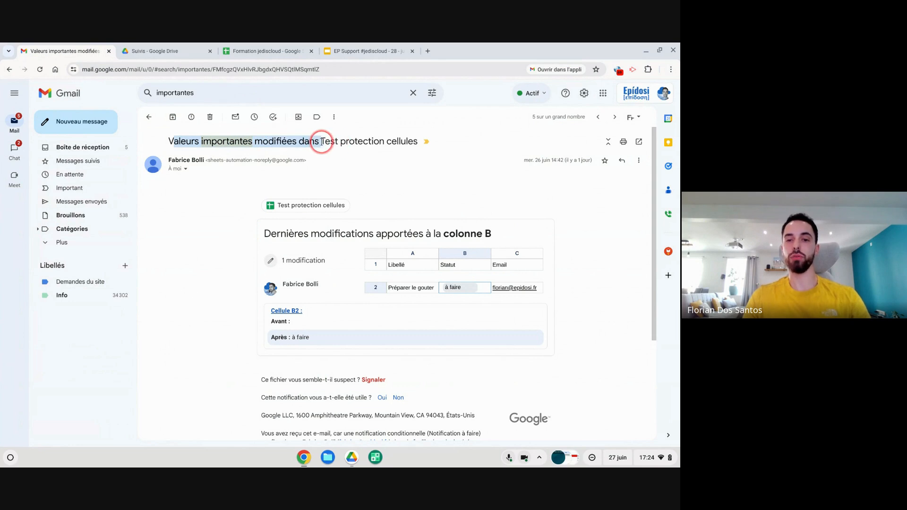
double_click(326, 141)
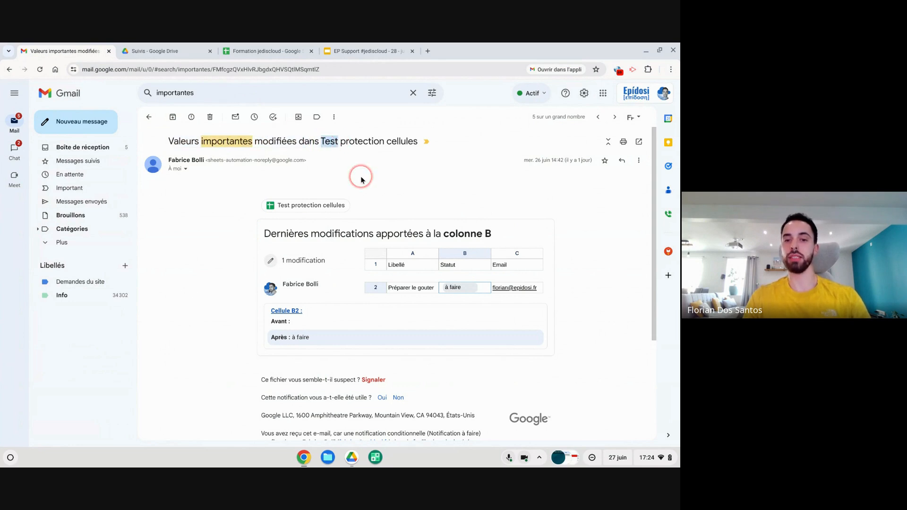
scroll(362, 179, "down", 3)
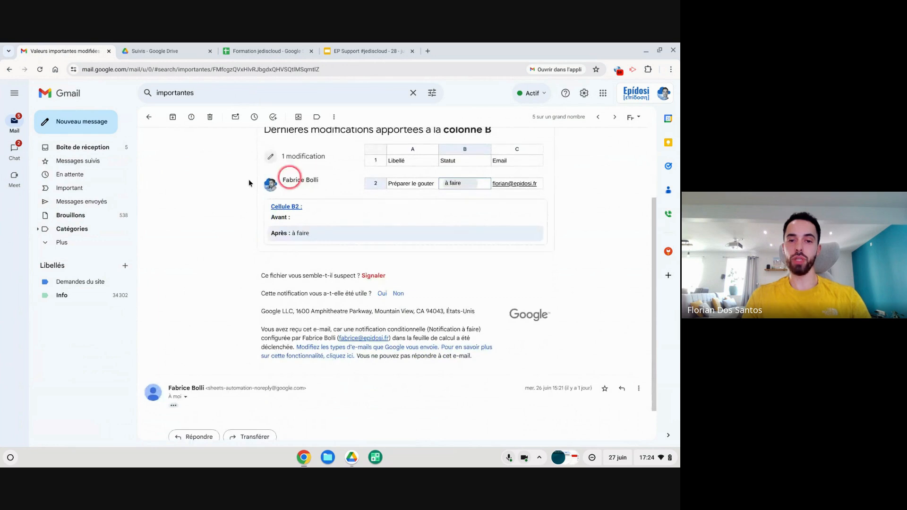
scroll(211, 181, "up", 2)
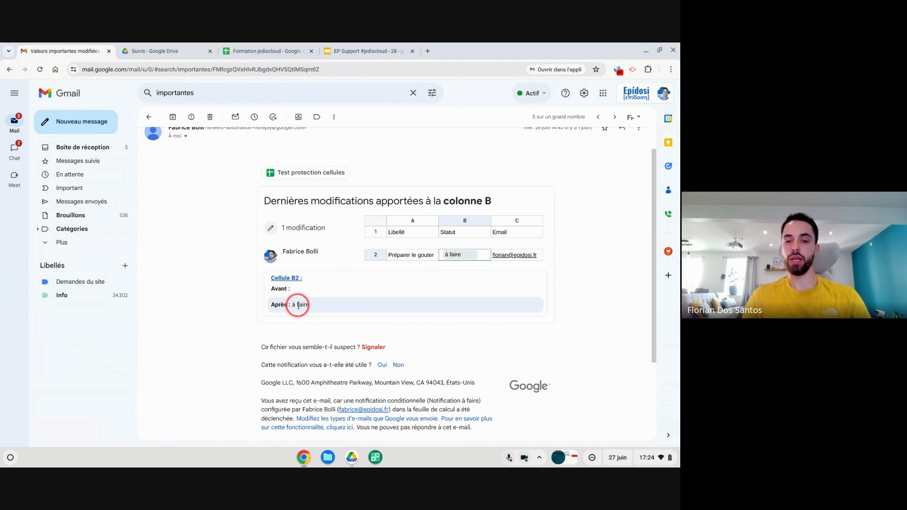
scroll(219, 296, "up", 1)
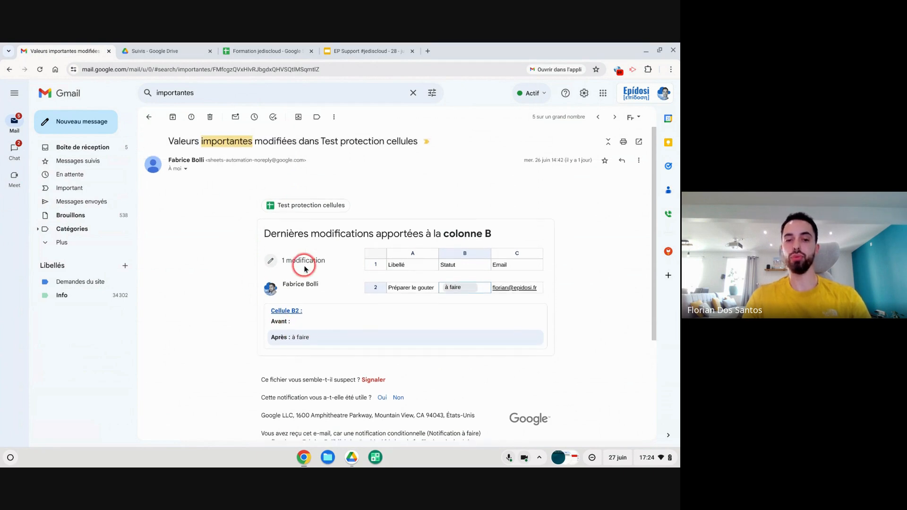
View the Test protection cellules spreadsheet linked in the e-mail, and return to the Gmail inbox
left_click(303, 206)
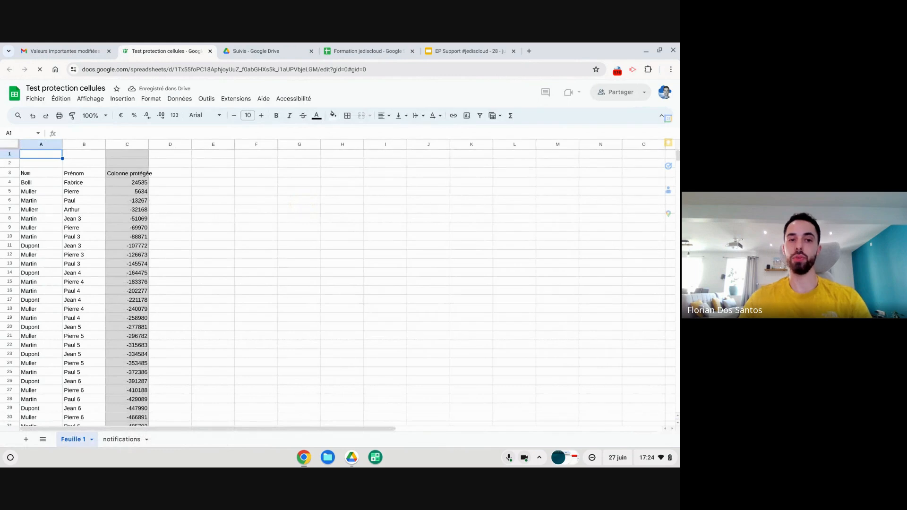
left_click(210, 51)
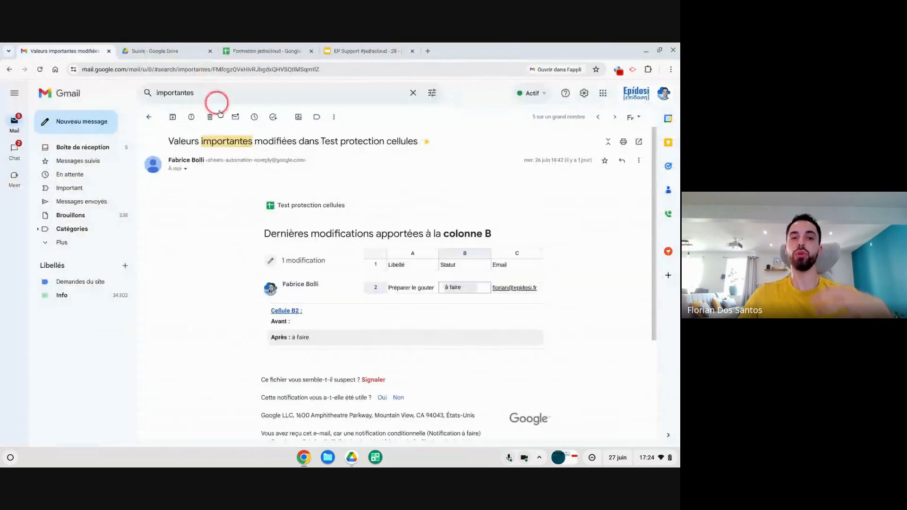
left_click(113, 148)
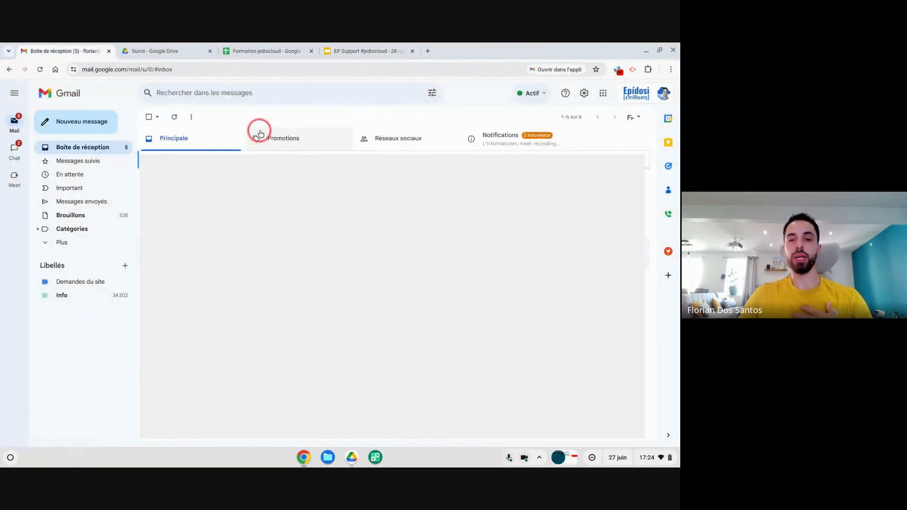
Switch back to the Formation jediscloud spreadsheet and dismiss the conditional notifications pane
left_click(245, 51)
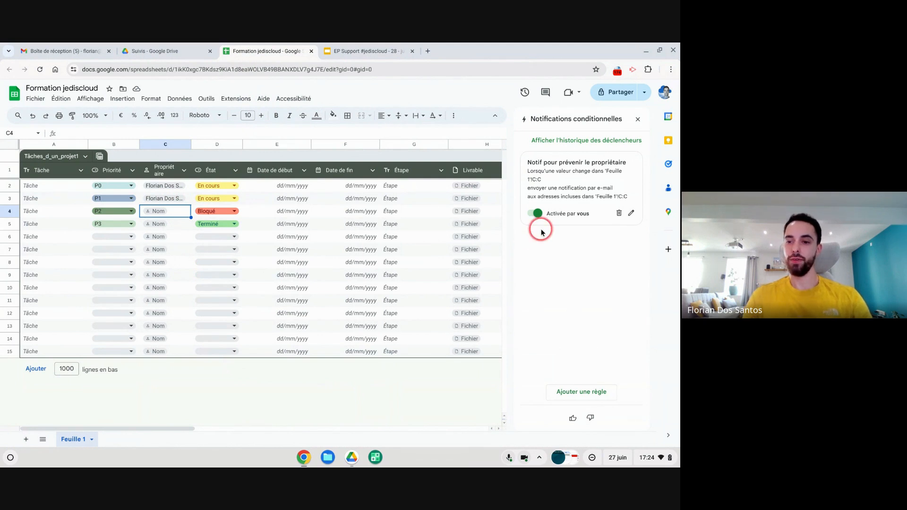
left_click(636, 121)
left_click(580, 151)
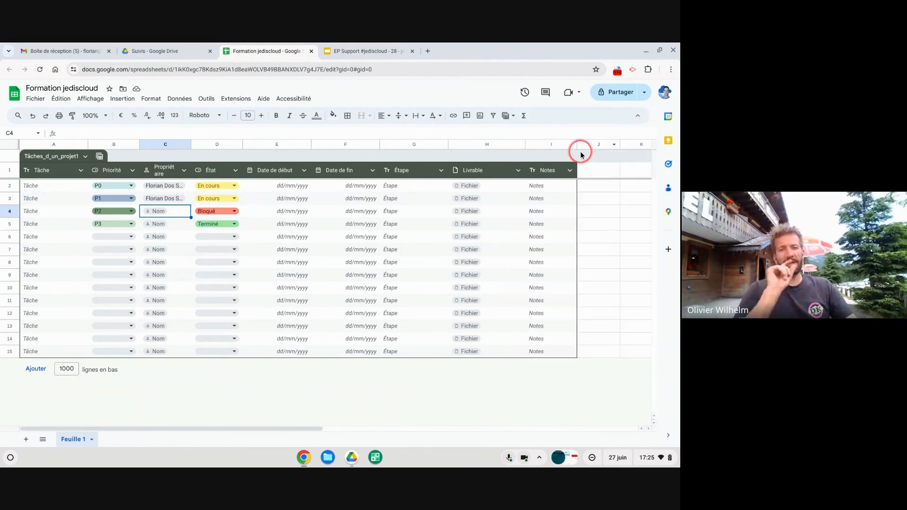